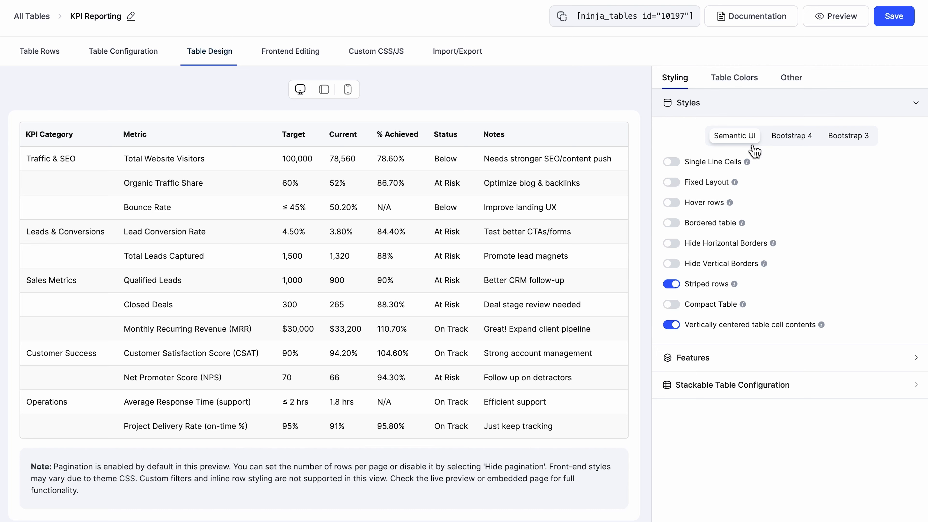
Step: Try the Bootstrap 4 and Bootstrap 3 table styles and return to Semantic UI
click(796, 147)
click(844, 145)
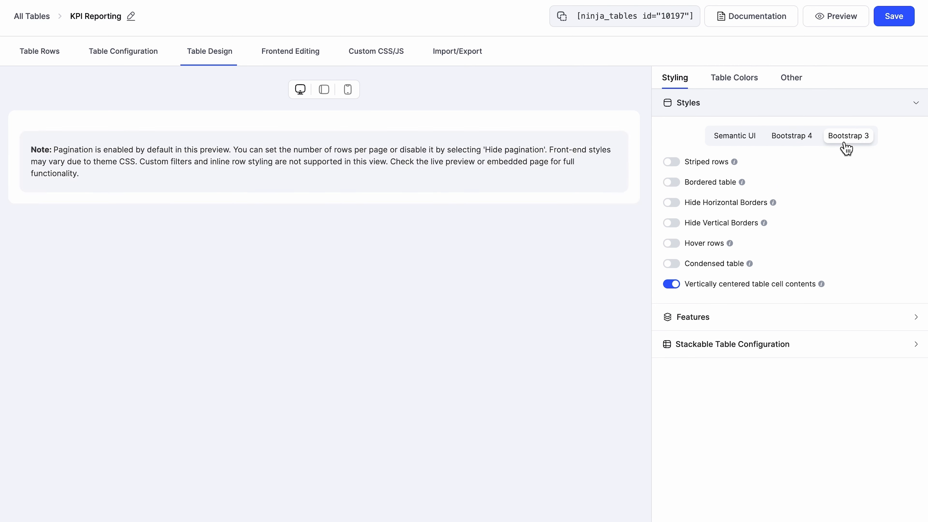
click(752, 144)
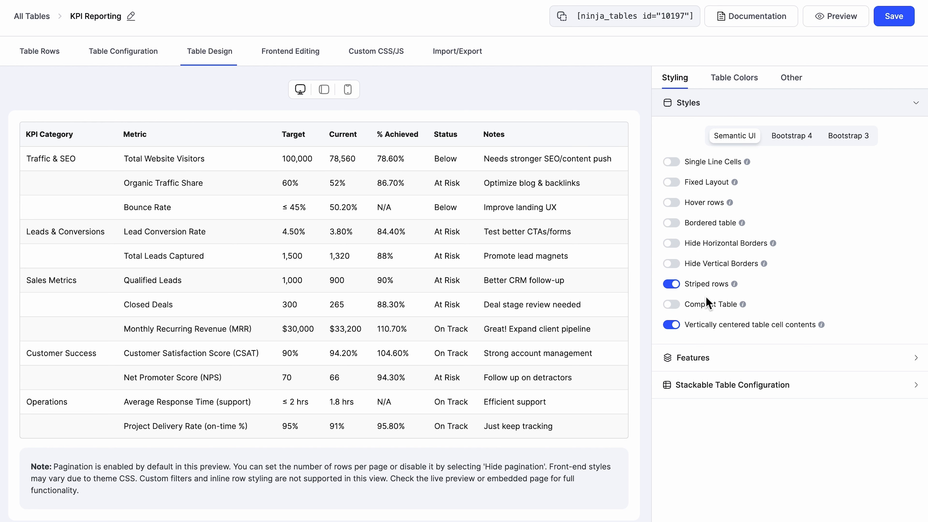
Step: Try the Compact Table, Hide Horizontal Borders and Bordered table options one at a time, switching each off again
click(672, 304)
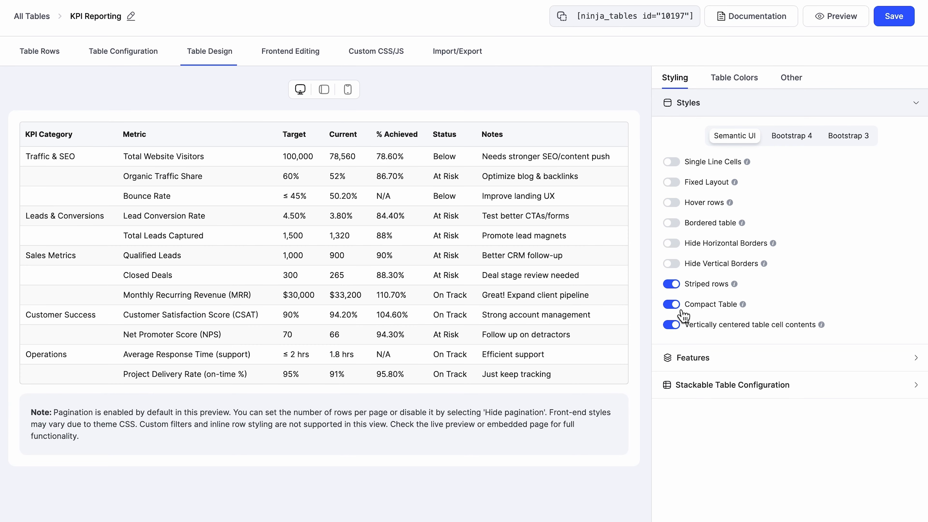
click(677, 306)
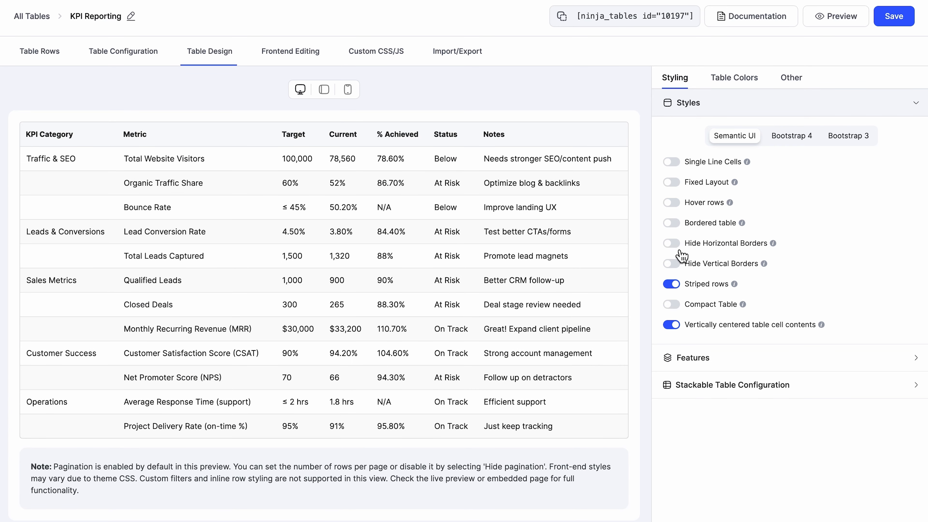
click(679, 253)
click(680, 253)
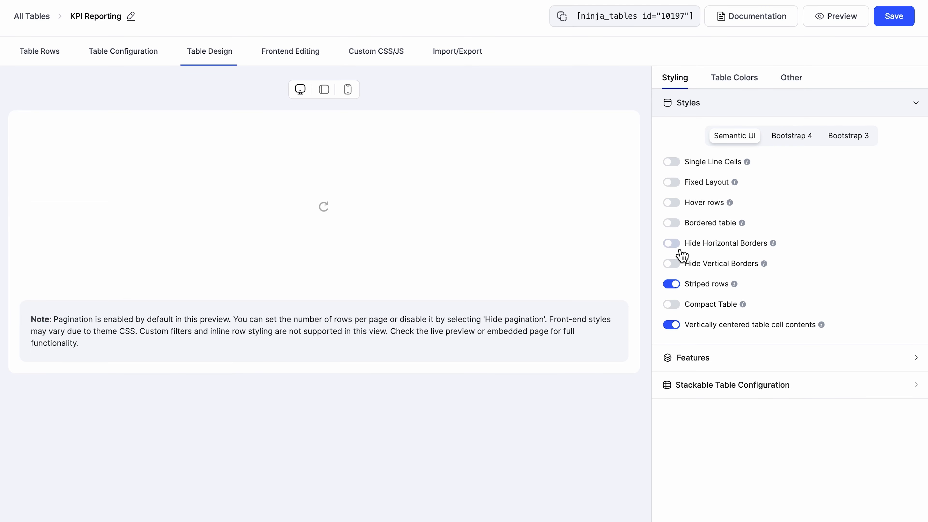
click(677, 231)
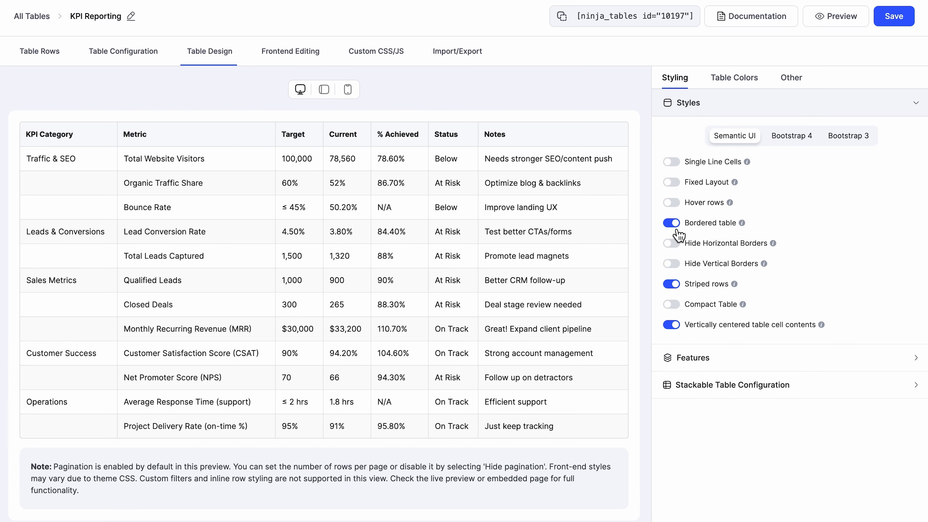
click(677, 232)
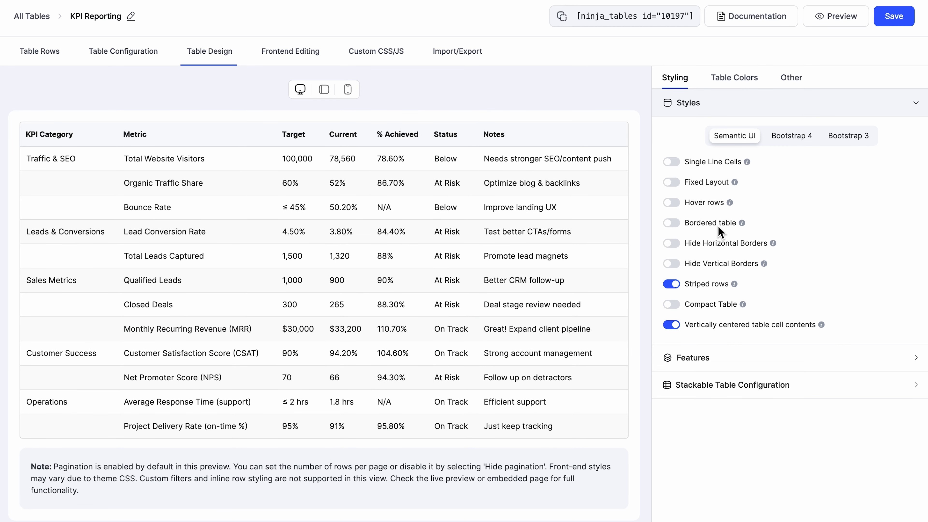
Step: Try the predefined Pink and Blue color schemes on the table and restore the Default scheme
click(743, 89)
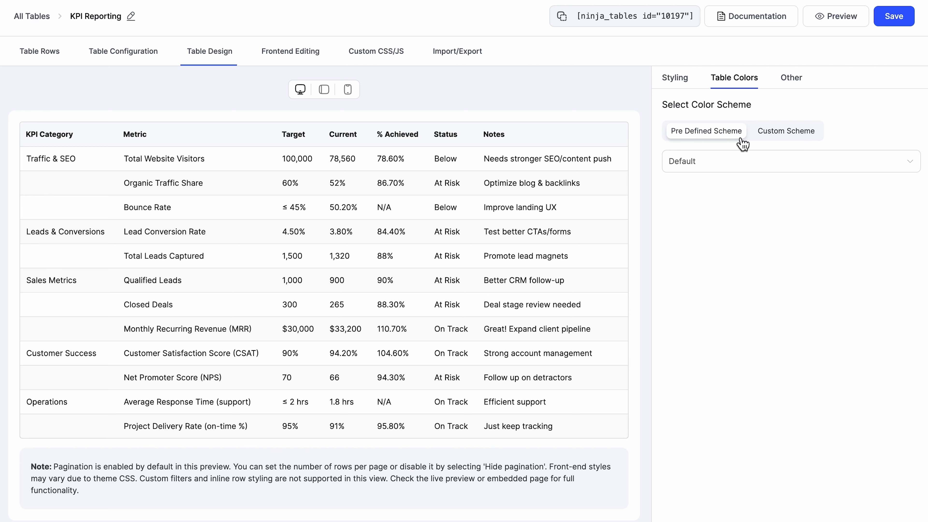
click(703, 169)
click(712, 216)
click(710, 174)
scroll(708, 229, down, 3)
click(706, 272)
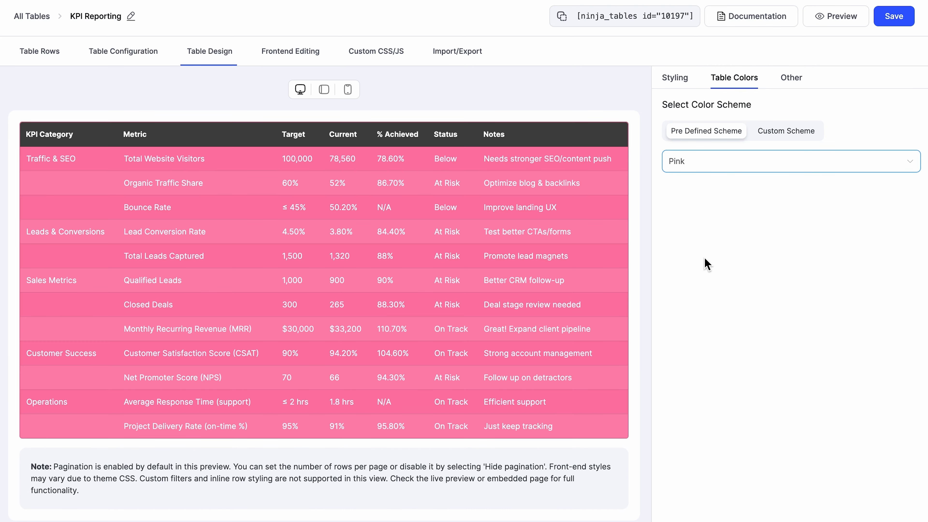
click(715, 173)
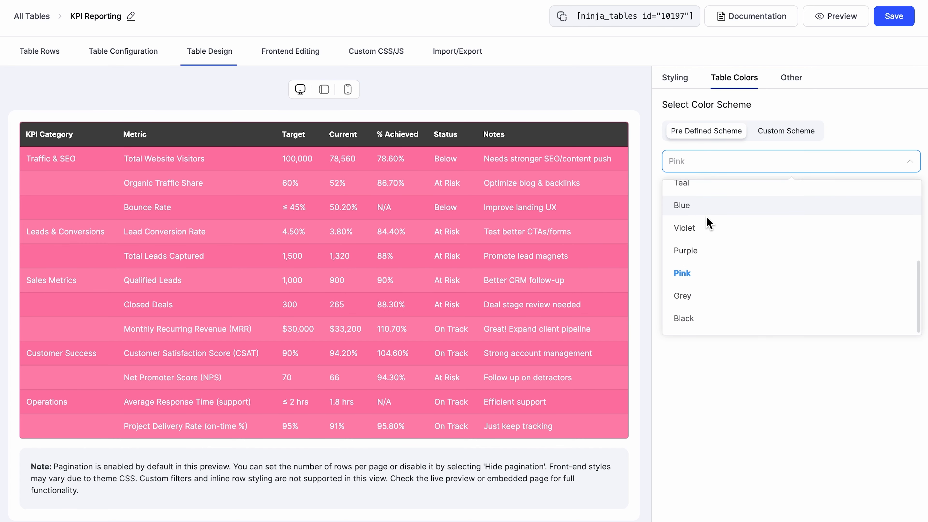
click(708, 216)
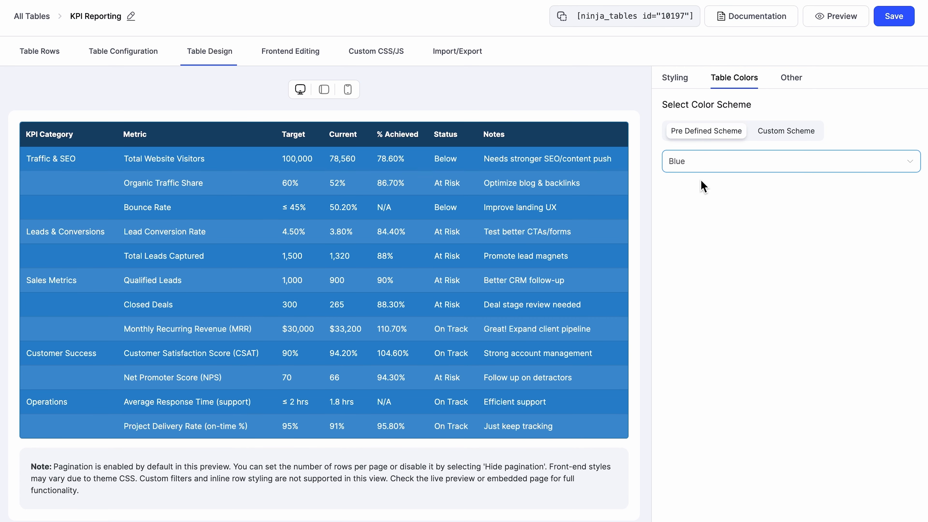
click(704, 169)
scroll(723, 289, up, 3)
scroll(723, 289, up, 3)
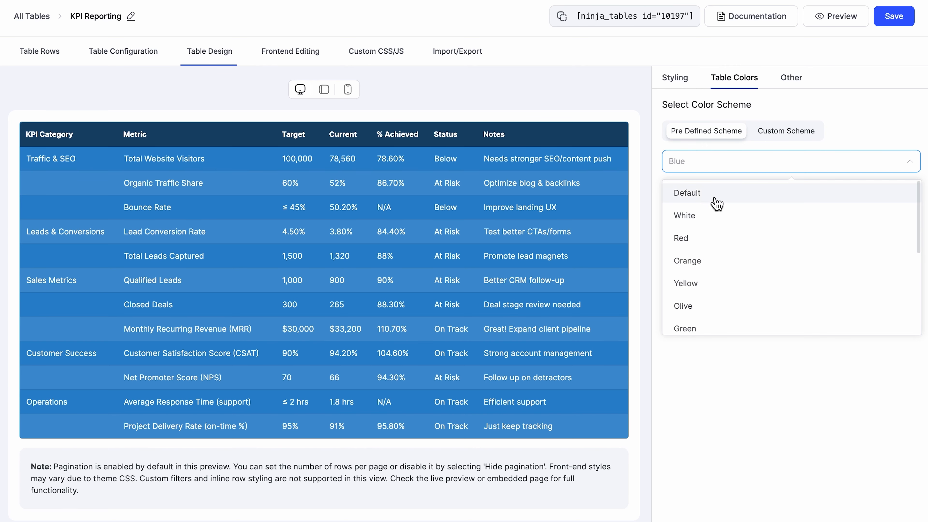
click(716, 203)
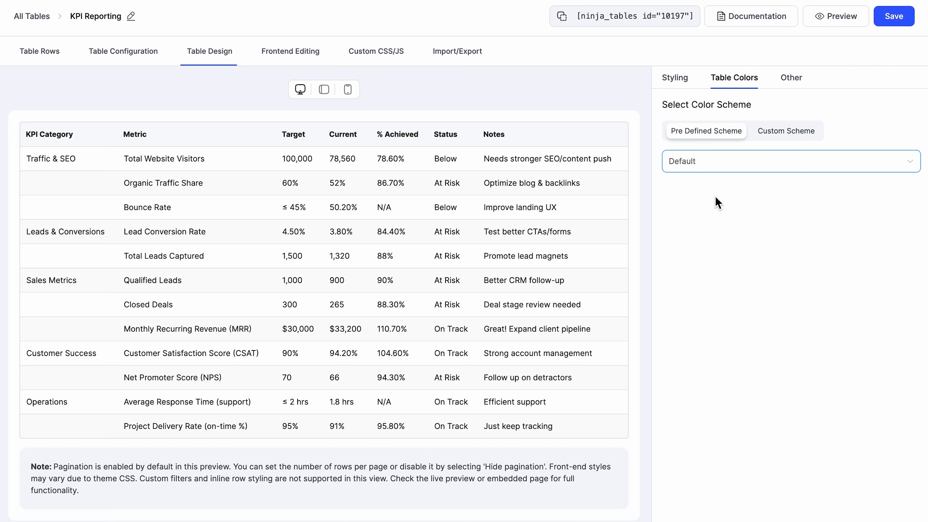
Step: Switch the table to a custom color scheme and review its search bar, header, body and footer color options
click(772, 136)
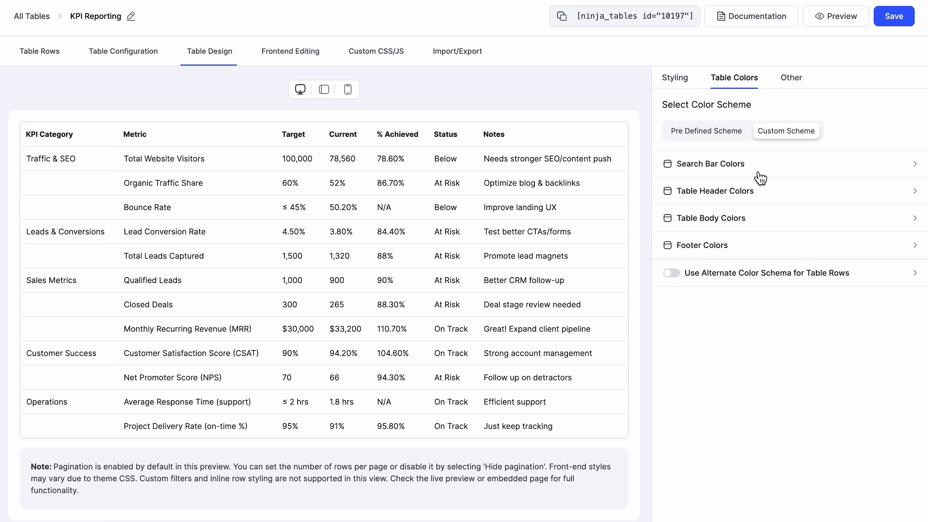
click(742, 174)
click(745, 174)
click(765, 195)
click(766, 196)
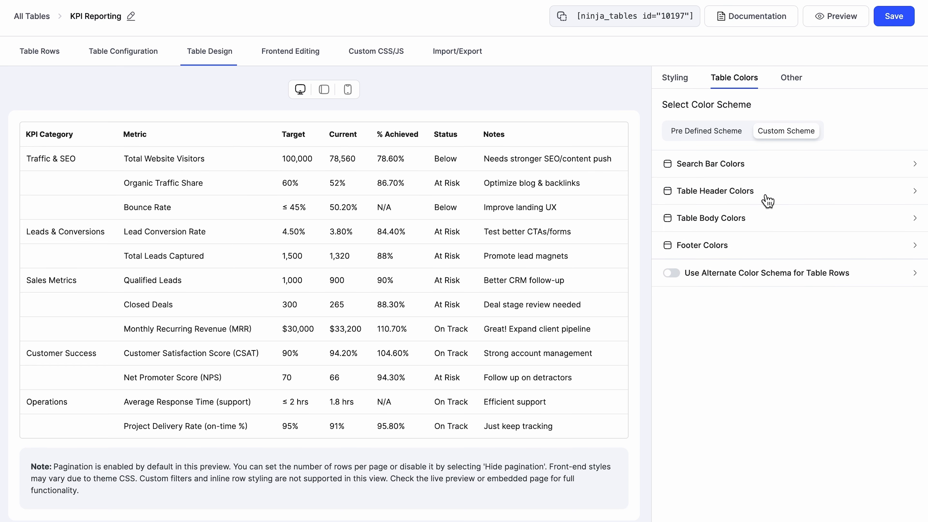
click(759, 220)
click(744, 252)
click(709, 251)
click(721, 228)
click(748, 252)
click(750, 256)
Step: Set the table header background color to #6DDFFFFF
click(753, 199)
click(684, 239)
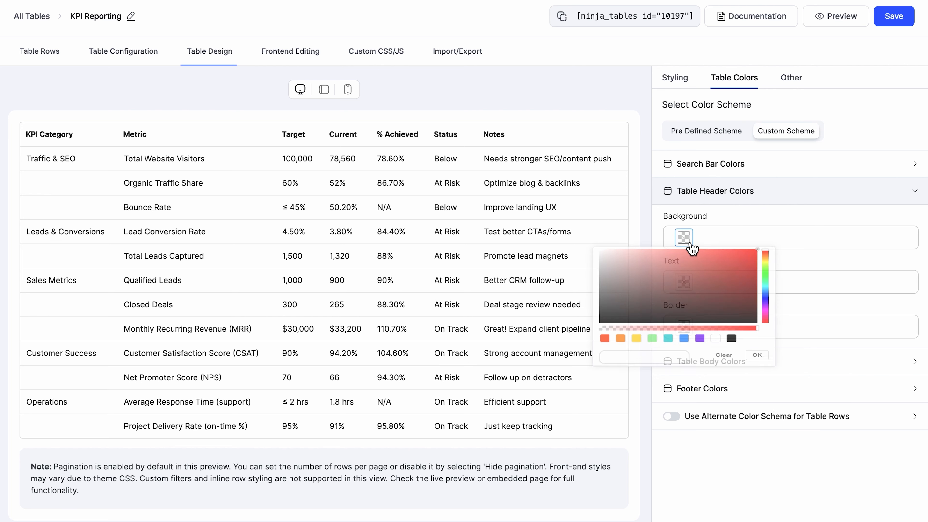
drag(772, 260, 765, 306)
triple_click(675, 398)
text(#6DDFFFFF)
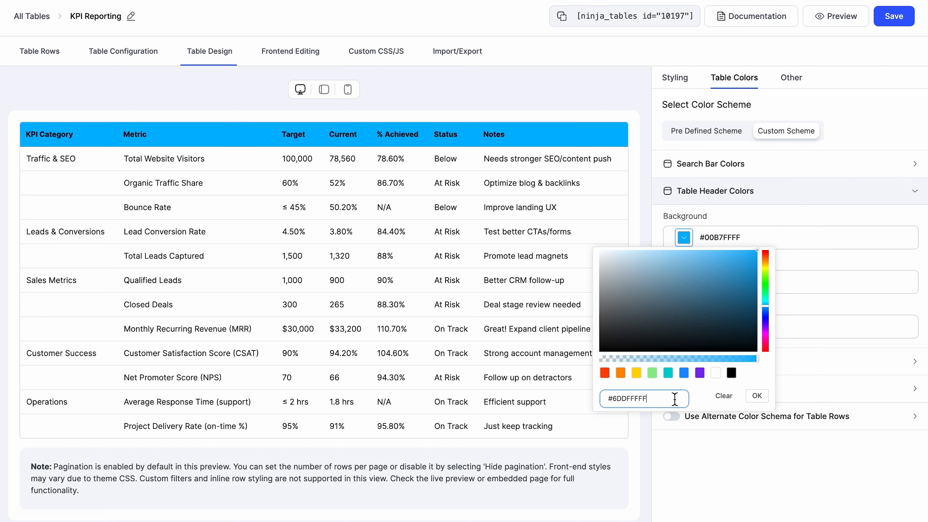
click(757, 397)
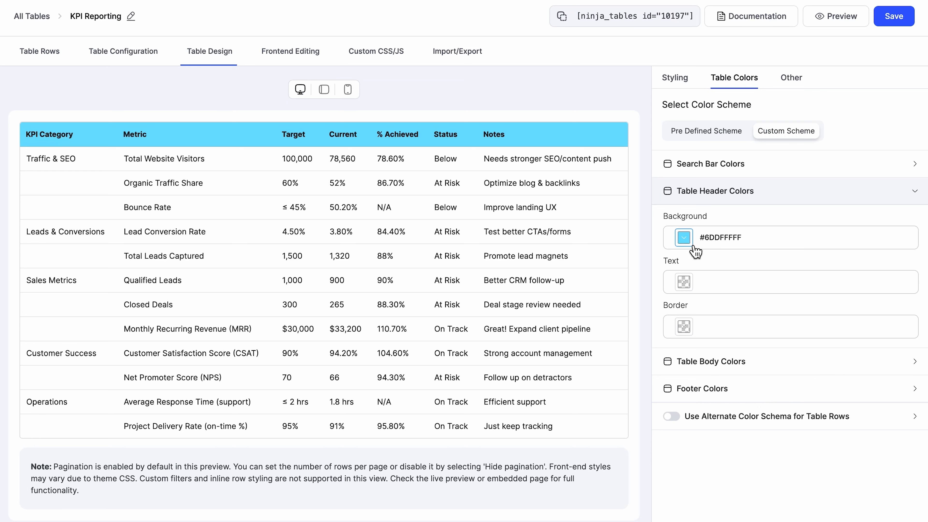
Step: Set the default background color of the table body to white, #FFFFFFFF
click(699, 358)
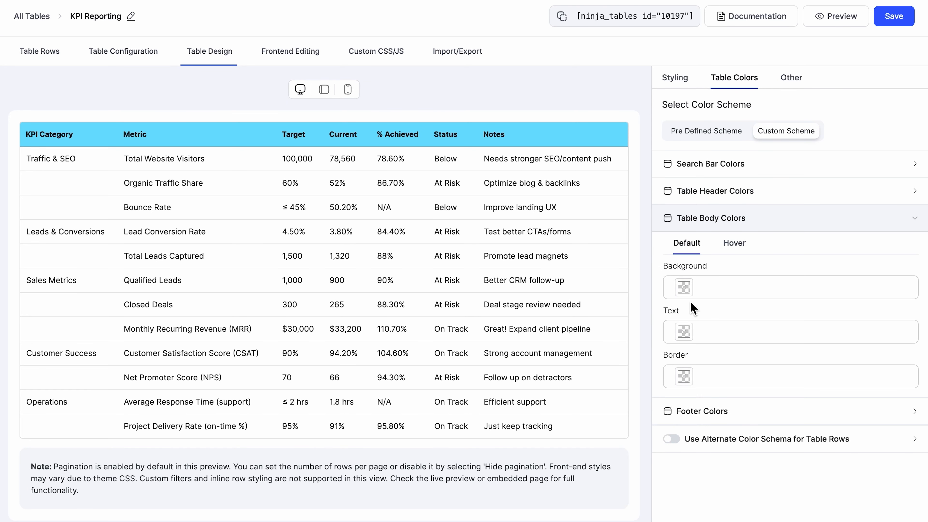
click(684, 288)
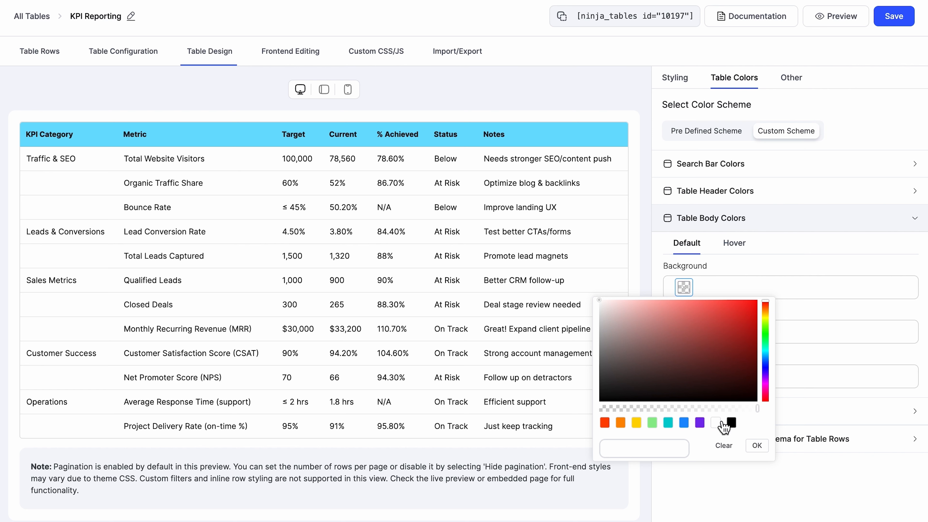
click(717, 422)
click(756, 445)
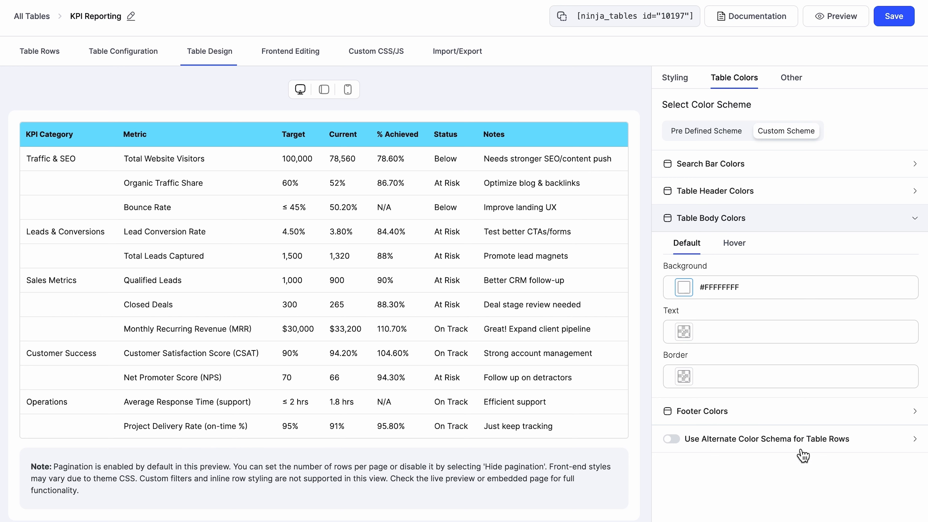
Step: Enable the alternate color schema for table rows and set the odd row background to pale cyan, #F1FDFFFF
click(674, 439)
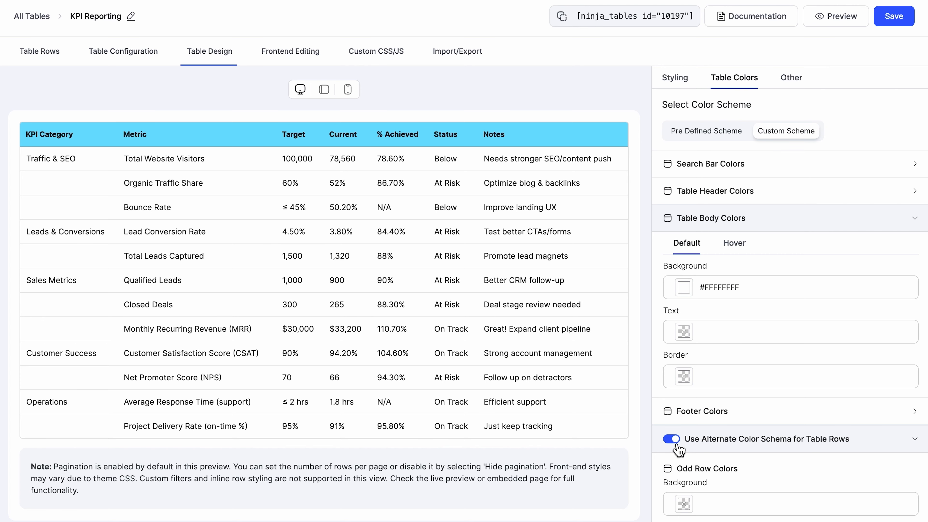
scroll(679, 450, down, 7)
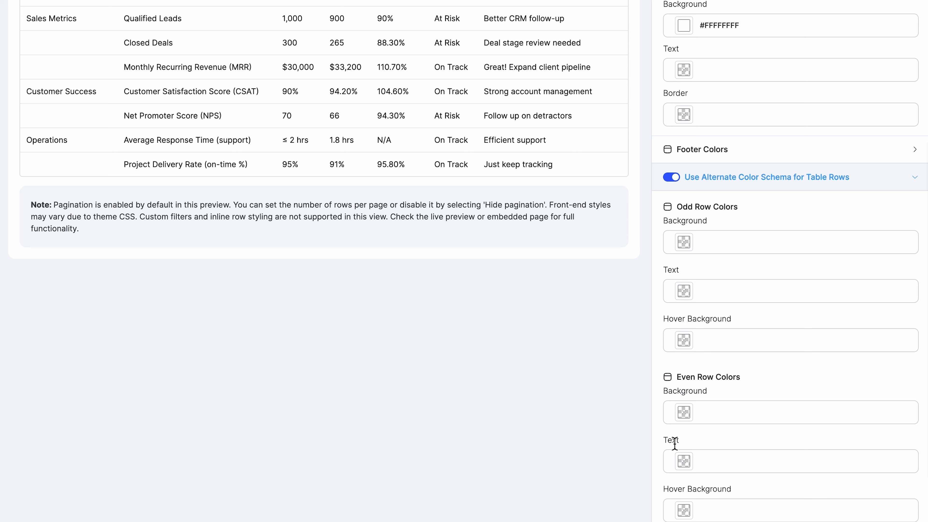
click(684, 242)
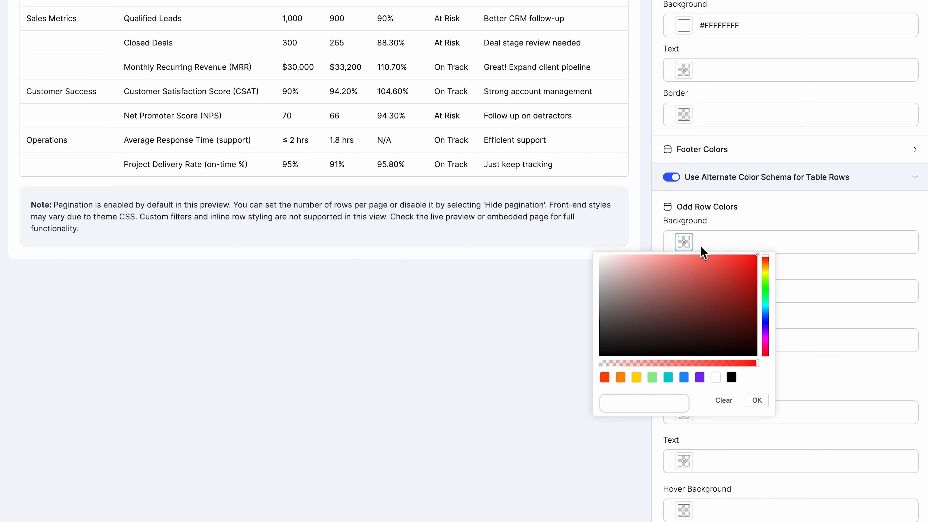
click(765, 308)
click(615, 259)
click(608, 255)
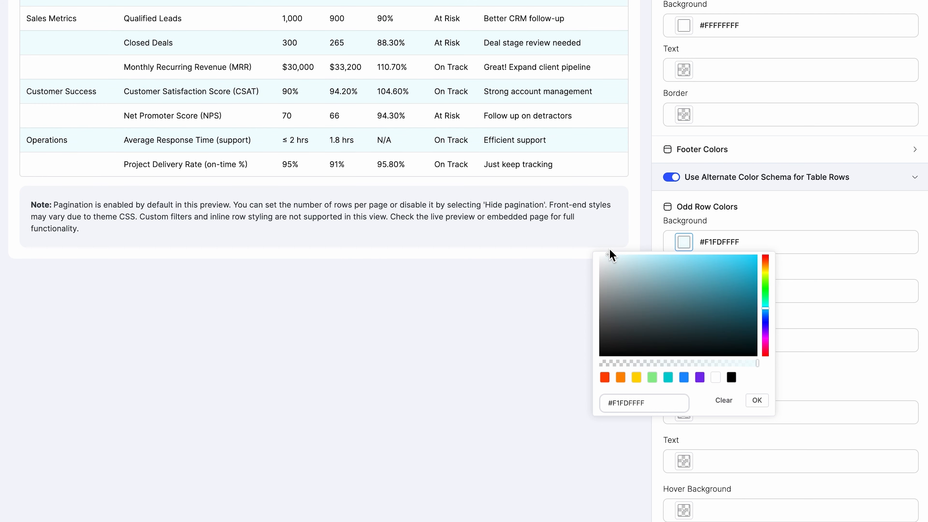
click(757, 400)
Step: Set the even row background to a very light cyan, #F9FEFFFF
click(684, 412)
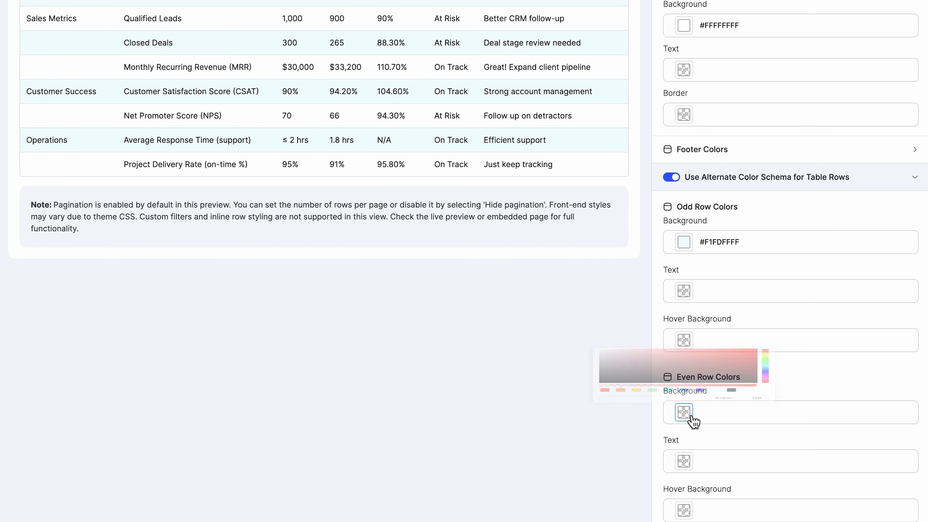
click(765, 296)
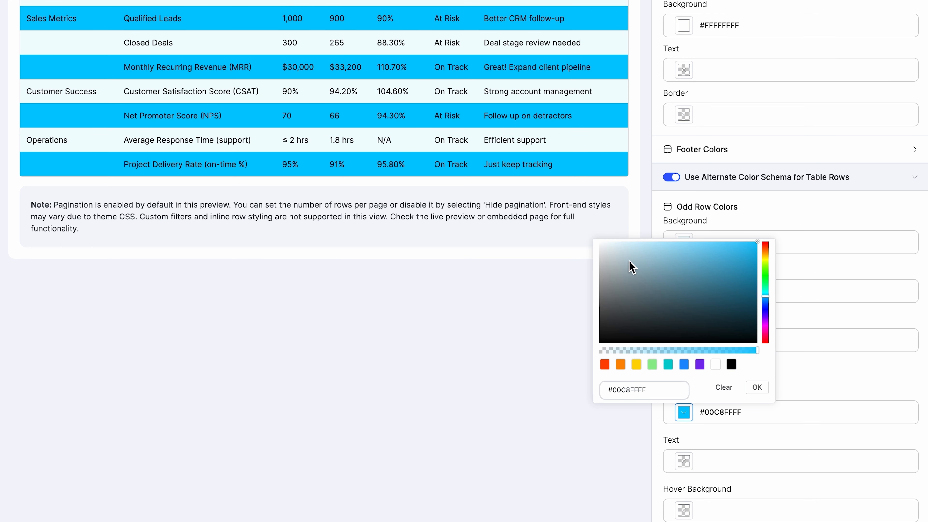
click(617, 242)
click(609, 242)
click(759, 387)
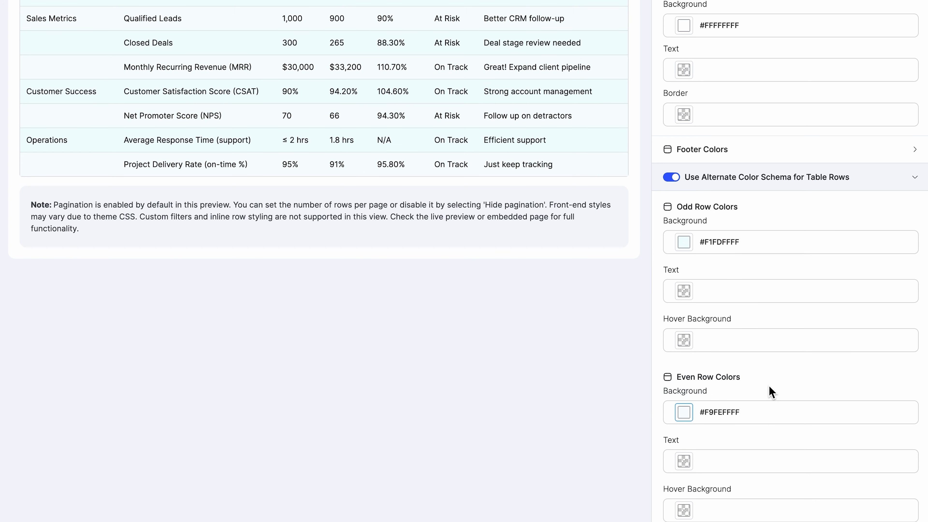
Step: Set the hover background to #DEDEDEFF for odd rows and #EDEDEDFF for even rows
scroll(768, 385, down, 2)
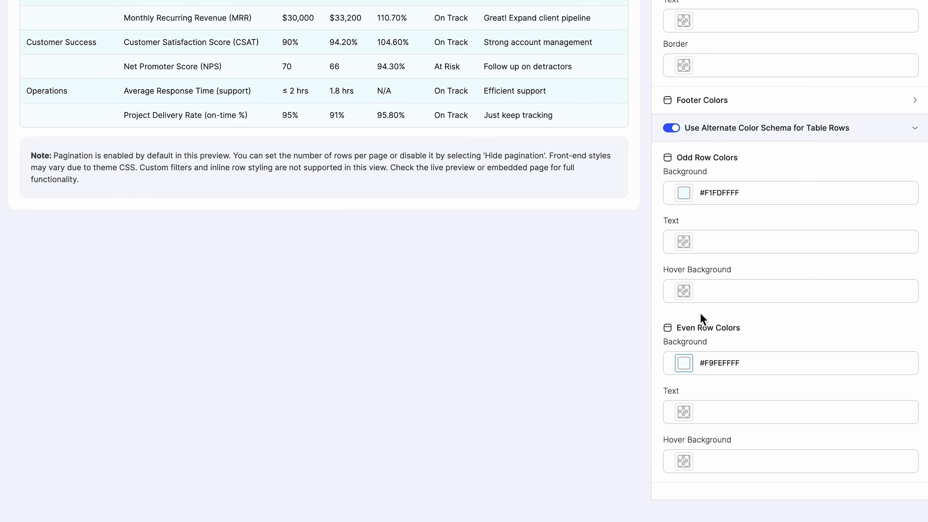
click(688, 298)
mouse_move(668, 322)
mouse_down()
mouse_move(613, 297)
mouse_move(599, 322)
mouse_up()
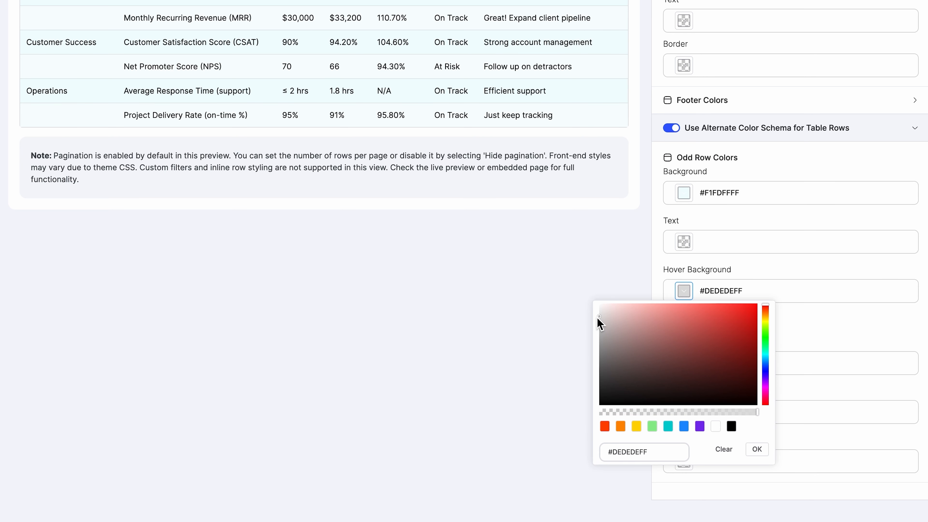
click(757, 450)
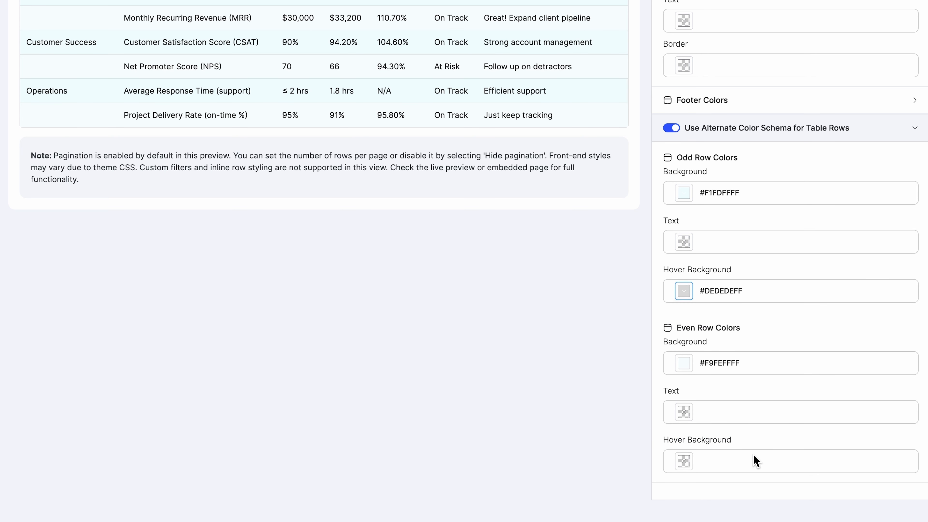
click(684, 461)
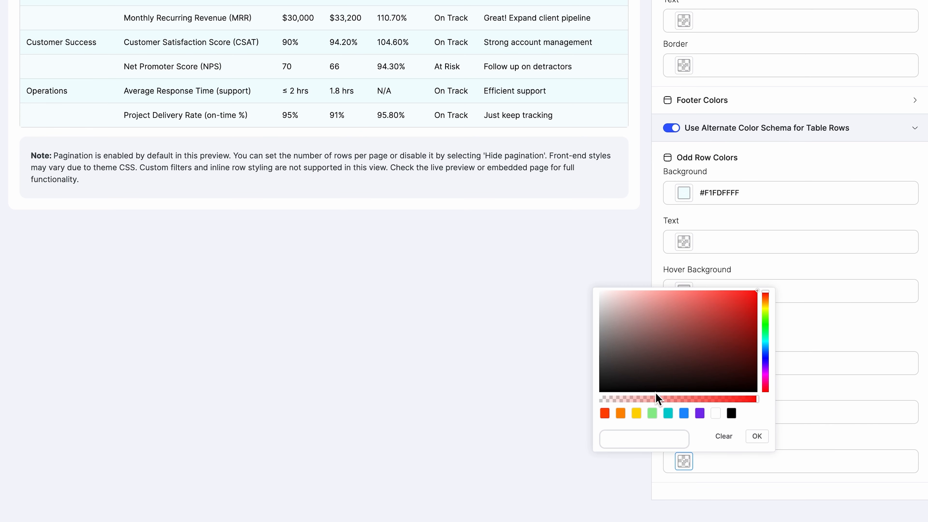
drag(608, 314, 593, 299)
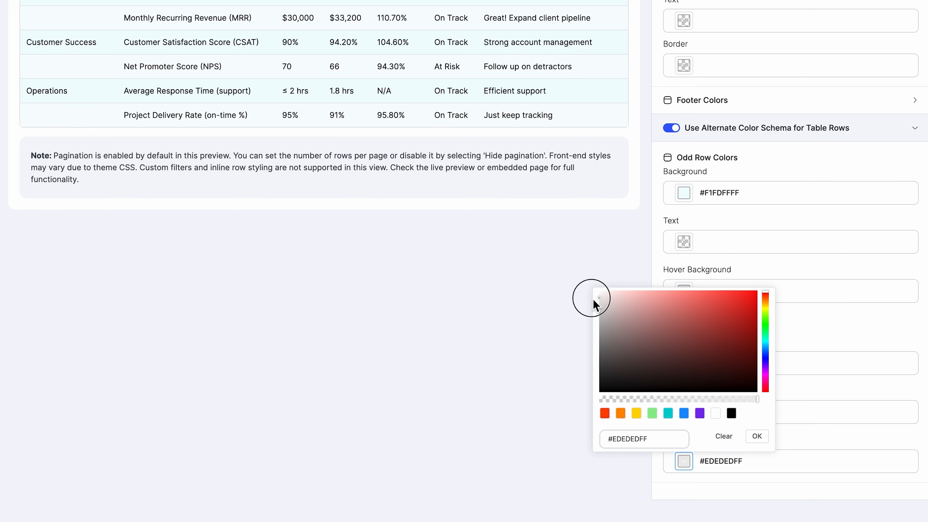
click(757, 436)
Step: Save the KPI Reporting table's design settings
scroll(760, 441, up, 6)
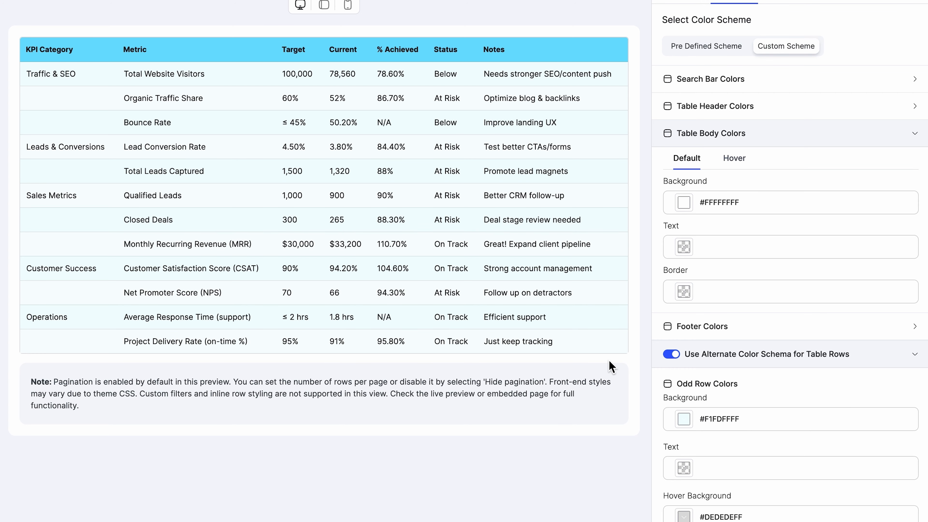
scroll(611, 366, up, 2)
click(894, 18)
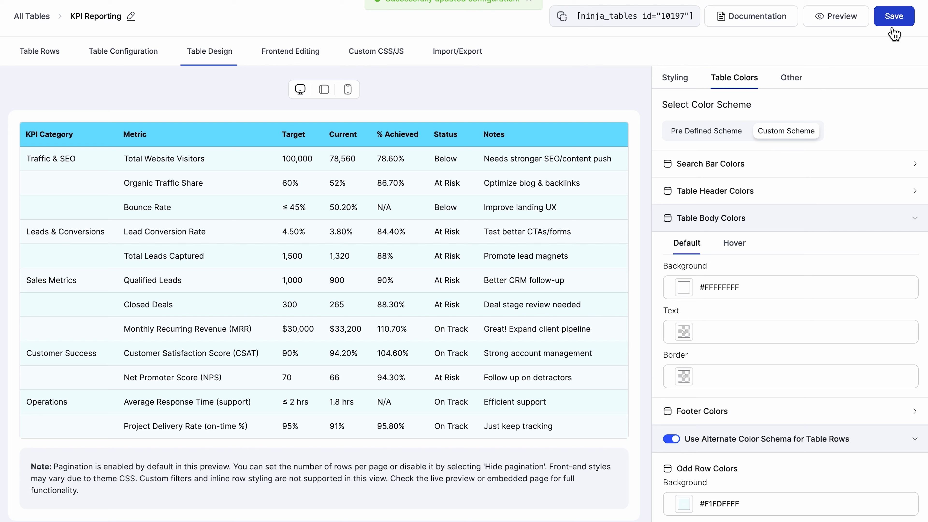
Step: Preview the saved KPI Reporting table on the front end
click(836, 16)
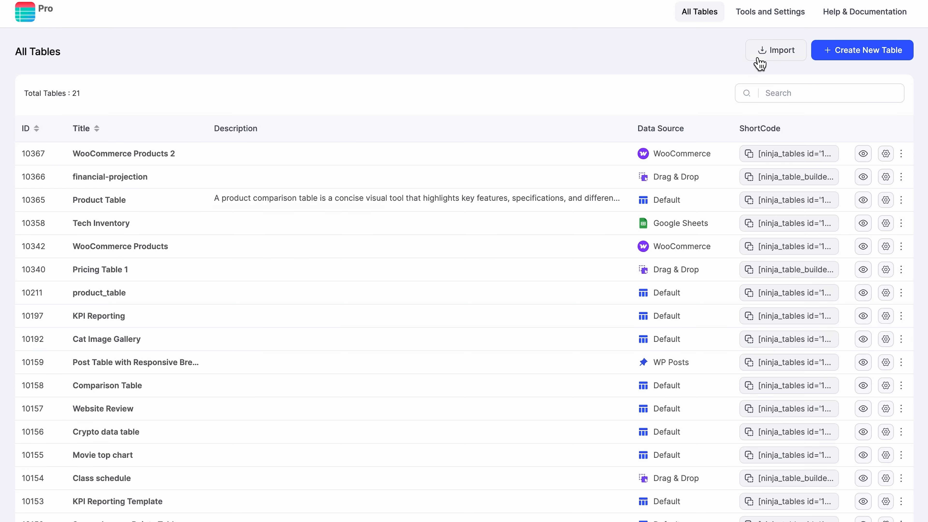
Step: Import nursing-care-plan.json using the format JSON/CSV - Exported From Drag & Drop Tables
click(759, 58)
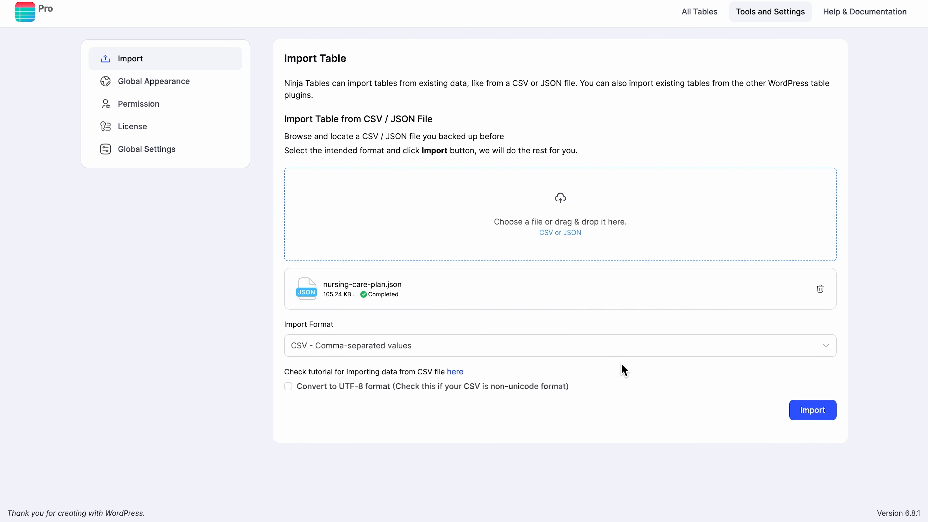
click(627, 351)
click(596, 442)
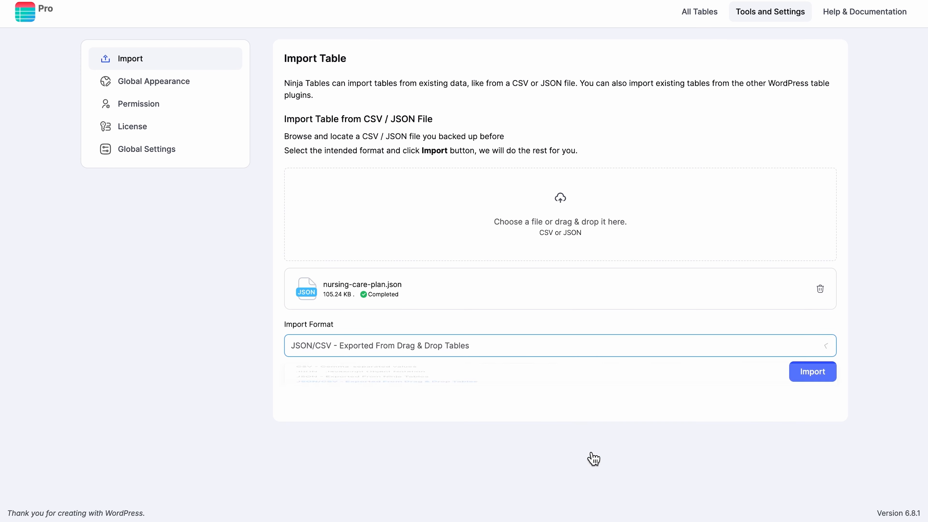
click(799, 378)
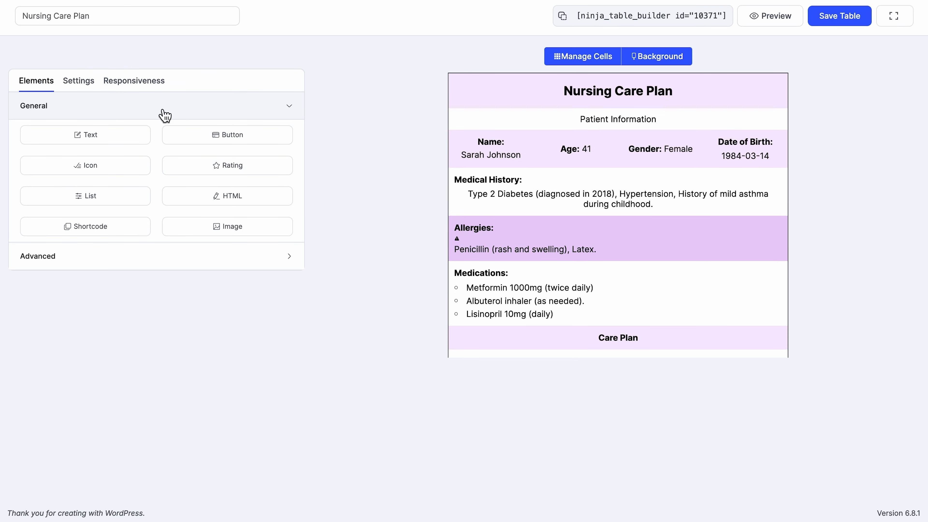
Step: Set the Nursing Care Plan table's header background to mint green, #B6FFEB
click(87, 92)
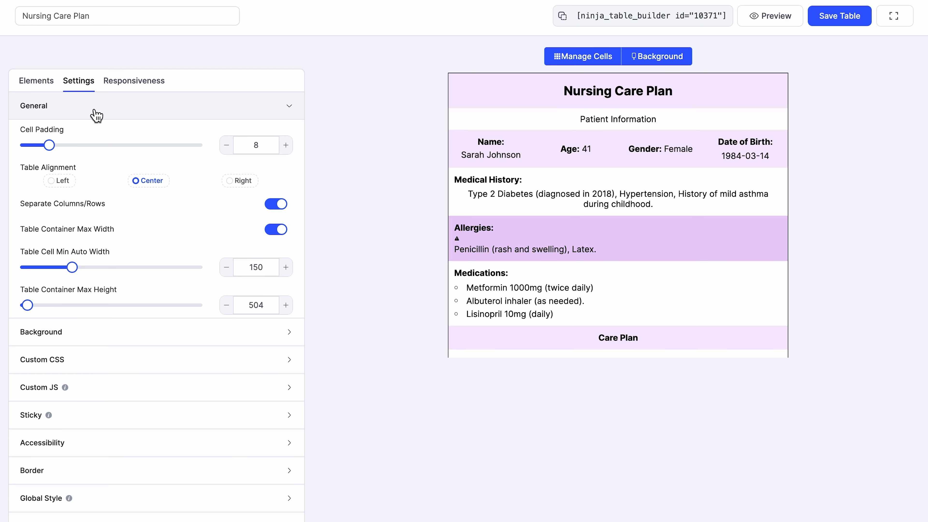
click(85, 337)
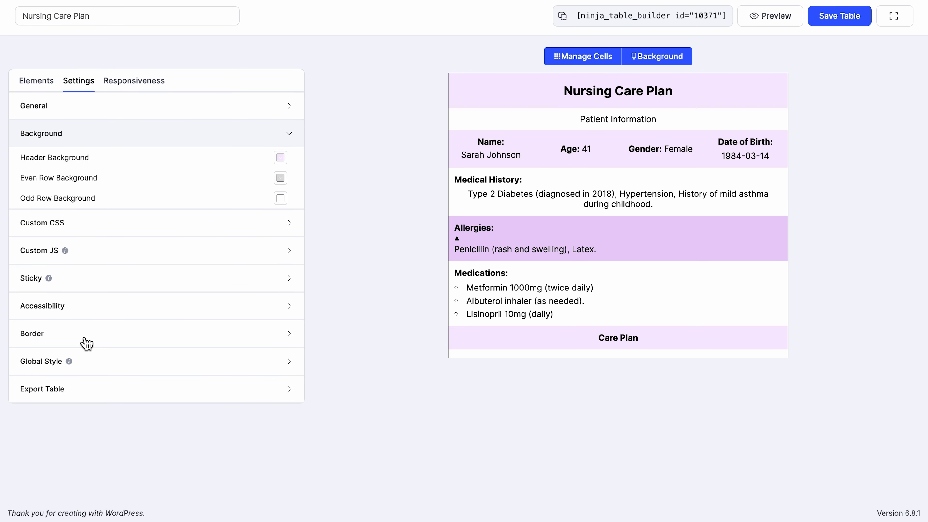
click(280, 158)
drag(362, 239, 365, 217)
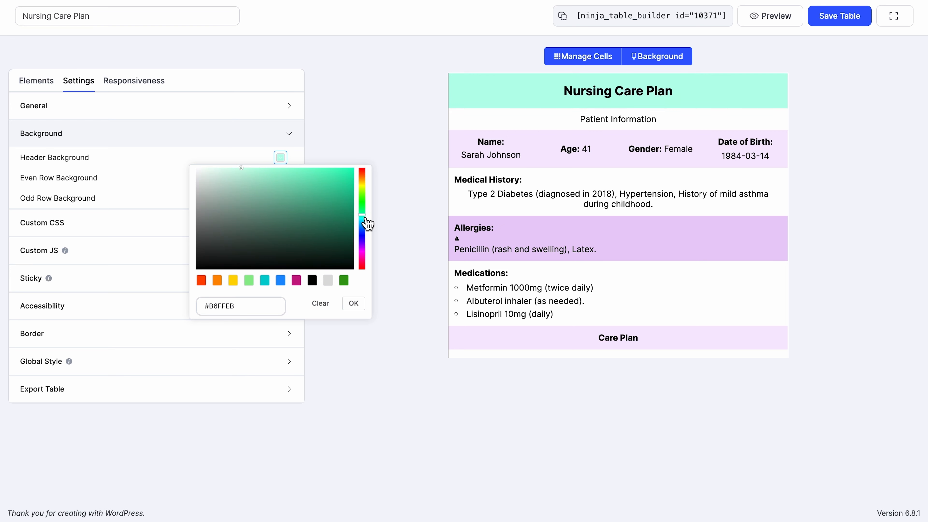
click(350, 303)
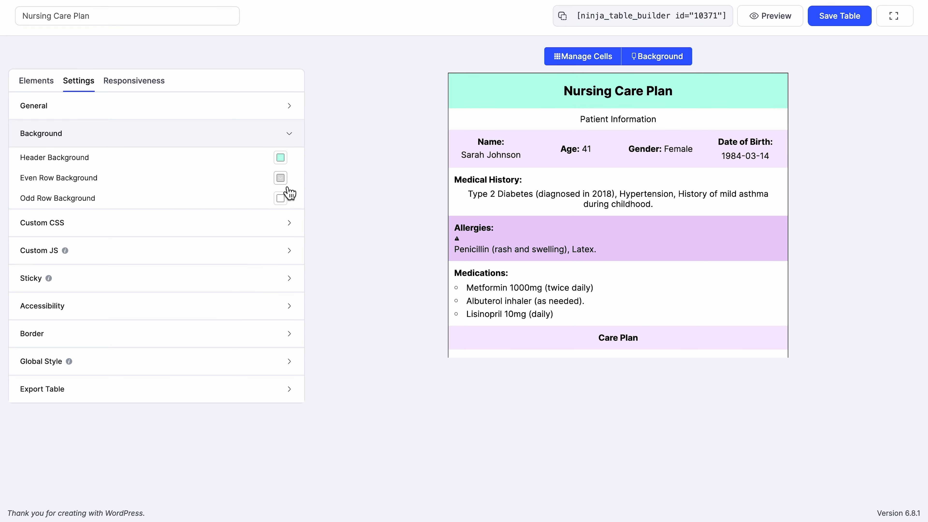
Step: Set the odd row background to a pale tint based on the preset teal swatch
click(281, 199)
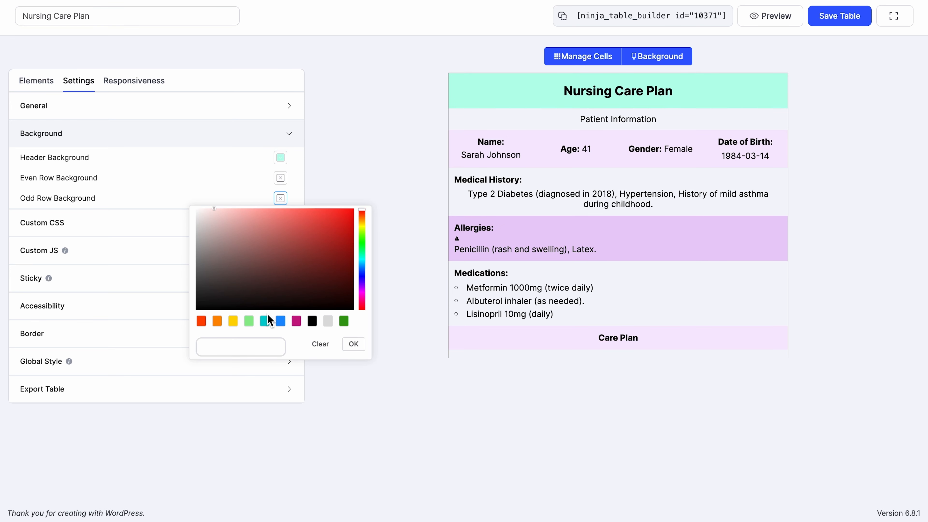
click(265, 321)
mouse_move(277, 219)
mouse_down()
mouse_move(253, 196)
mouse_move(214, 206)
mouse_up()
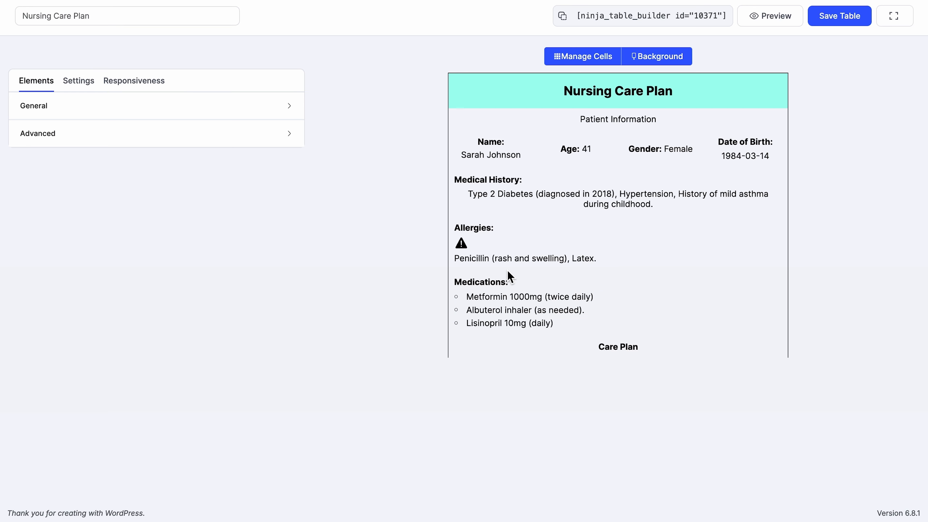
Step: Change the warning icon under Allergies to red, #FF0000
click(473, 250)
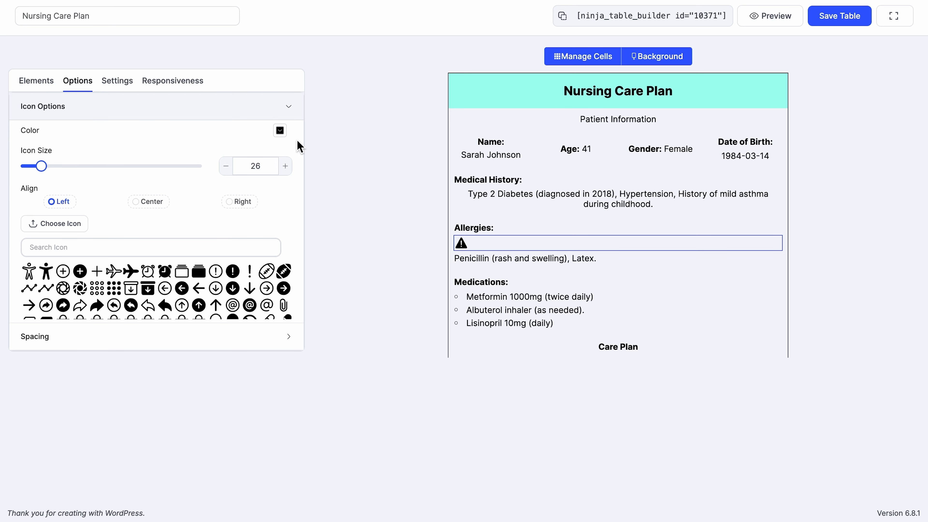
click(282, 132)
click(300, 164)
drag(302, 166, 353, 141)
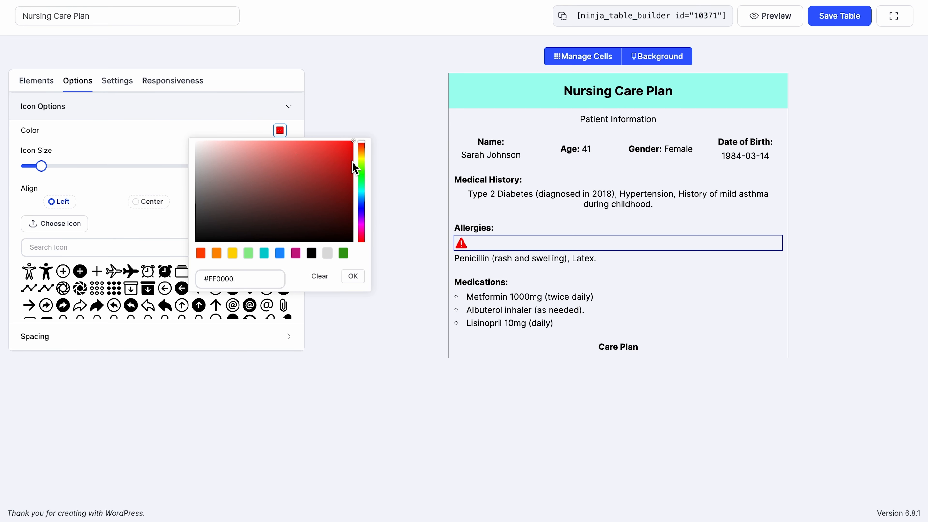
click(353, 276)
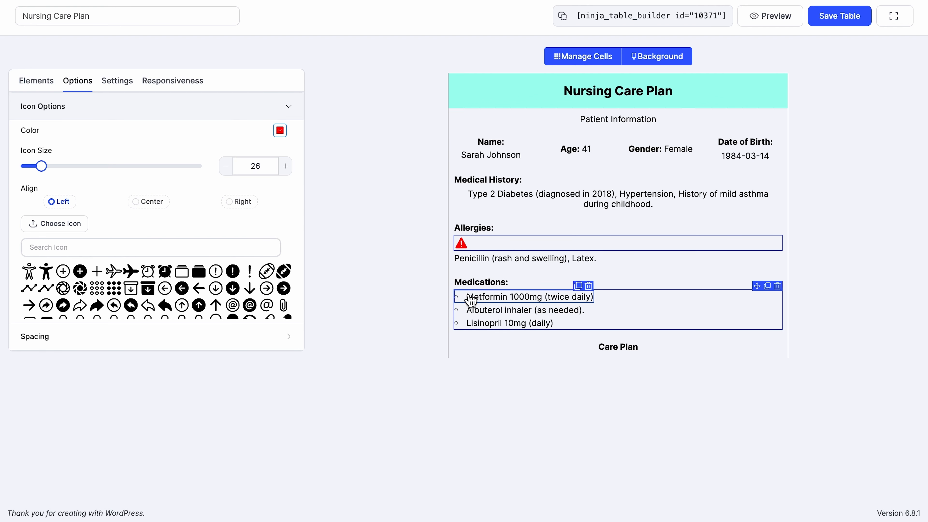
Step: Choose a new font color for the text of the Medications list
click(457, 295)
click(81, 131)
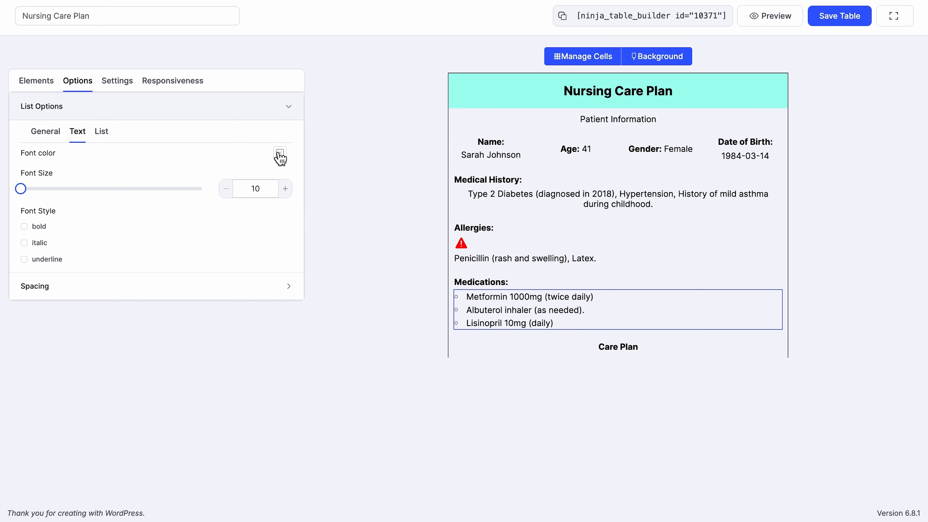
click(280, 153)
drag(308, 201, 348, 175)
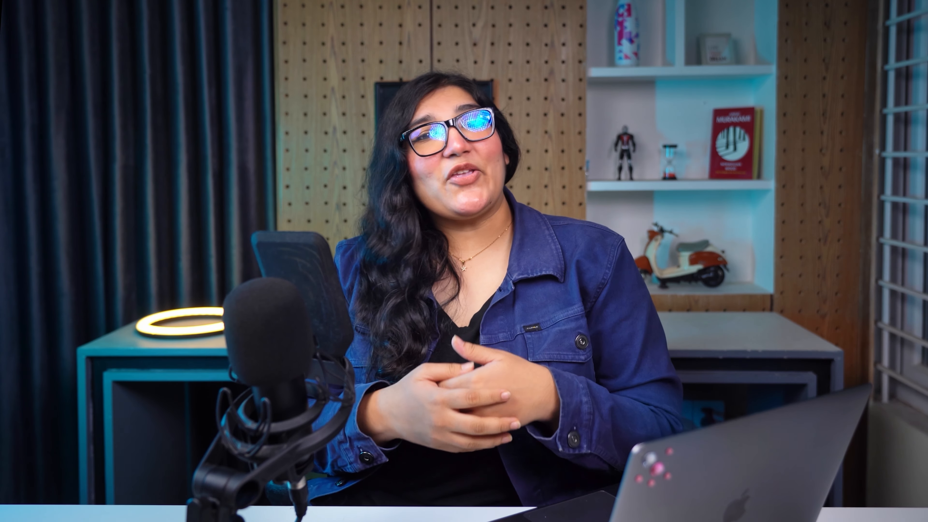